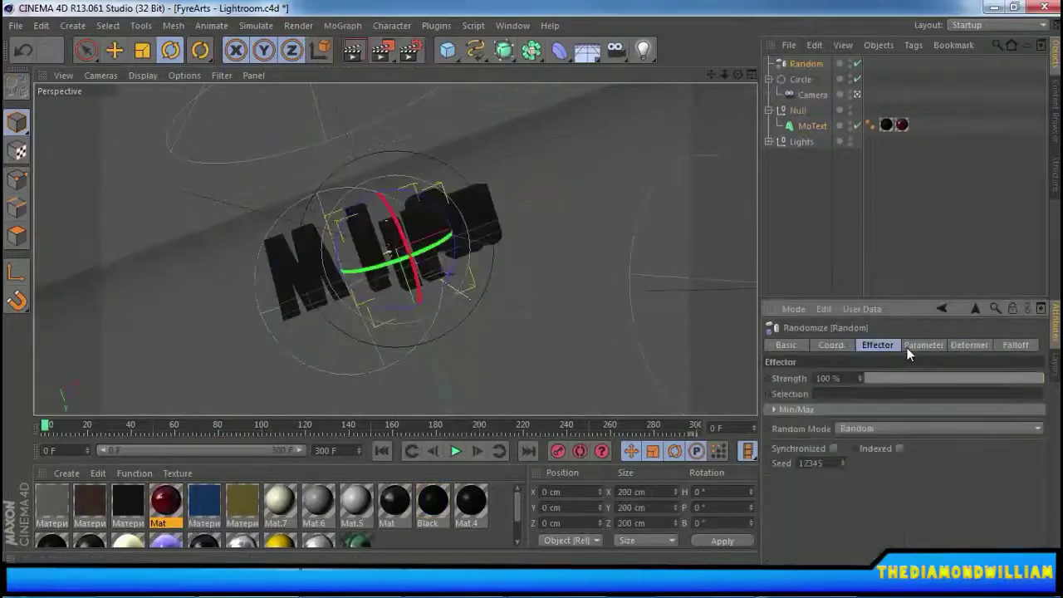
- Open the Random effector's parameter settings and render a preview of the perspective view at frame 140
{"action": "left_click", "coordinate": [914, 345]}
{"action": "right_click", "coordinate": [897, 436]}
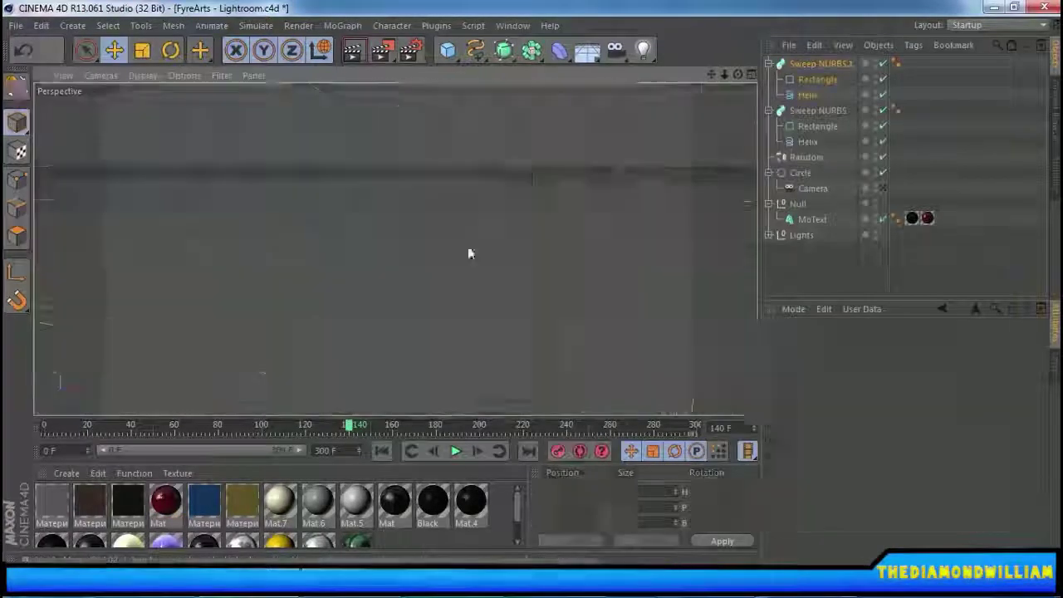
{"action": "left_click", "coordinate": [352, 54]}
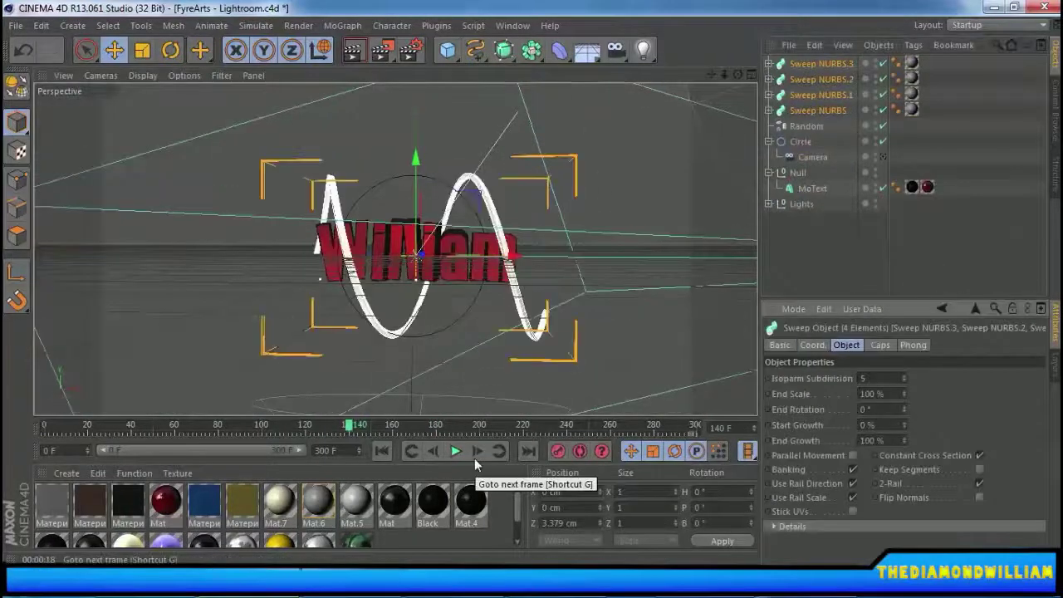
- Keyframe Start Growth and End Growth of the four Sweep NURBS between 0 % and 100 % along the timeline
{"action": "left_click", "coordinate": [471, 429]}
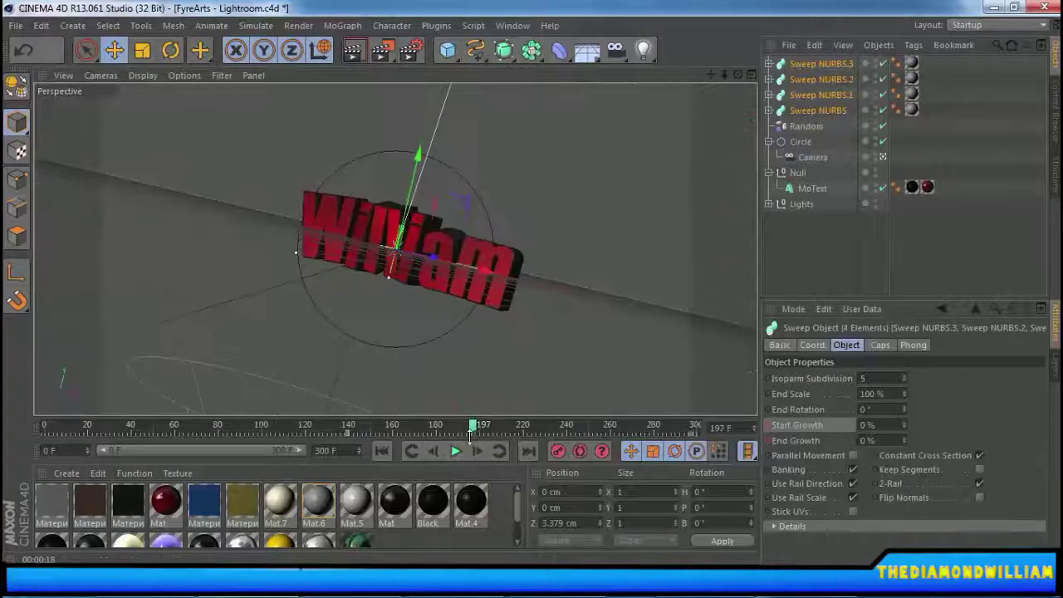
{"action": "left_click", "coordinate": [227, 429]}
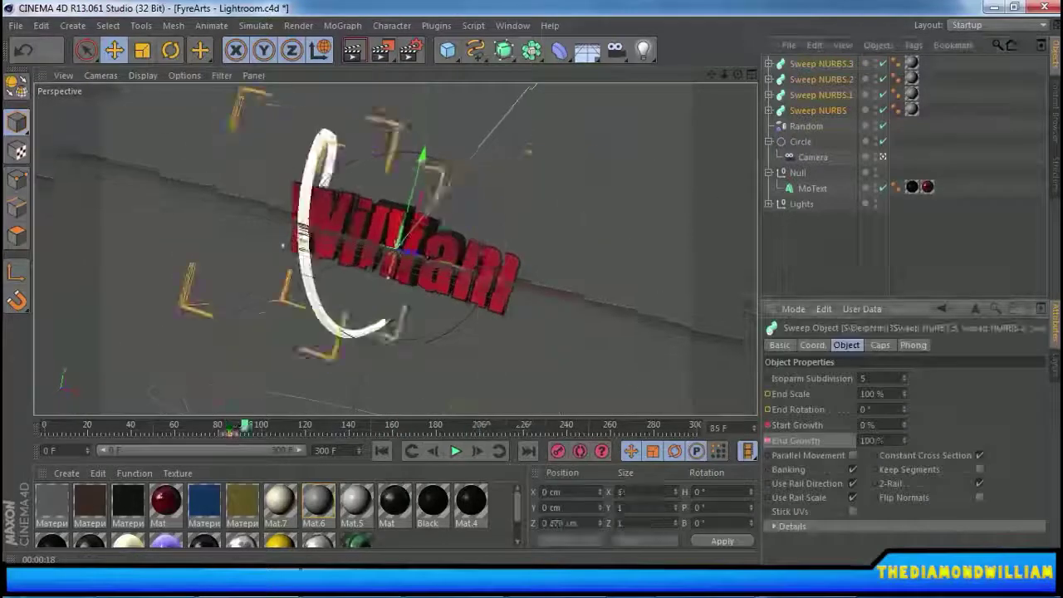
{"action": "left_click", "coordinate": [392, 429]}
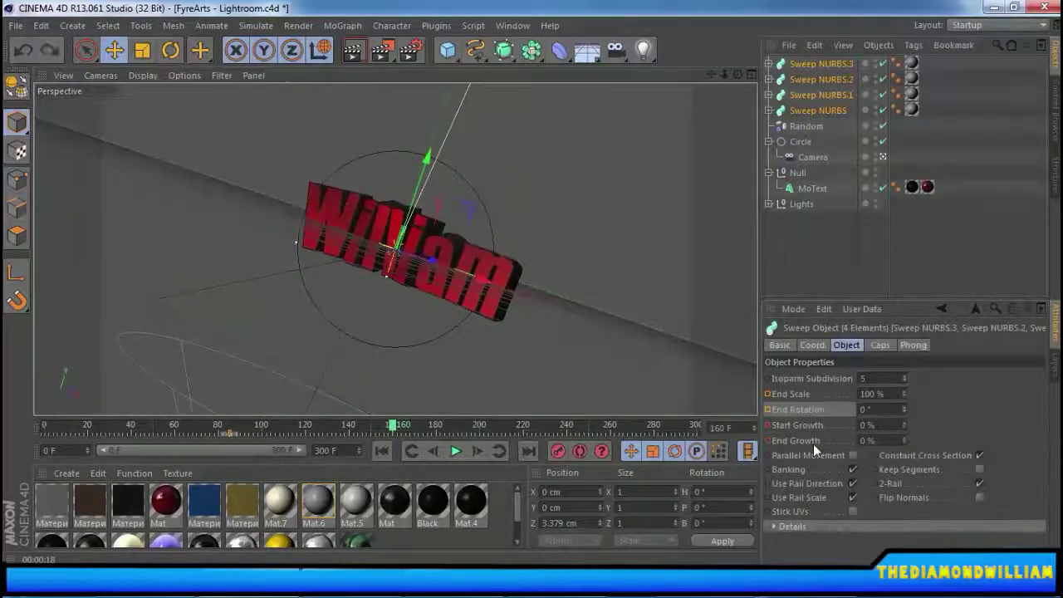
{"action": "left_click", "coordinate": [229, 429]}
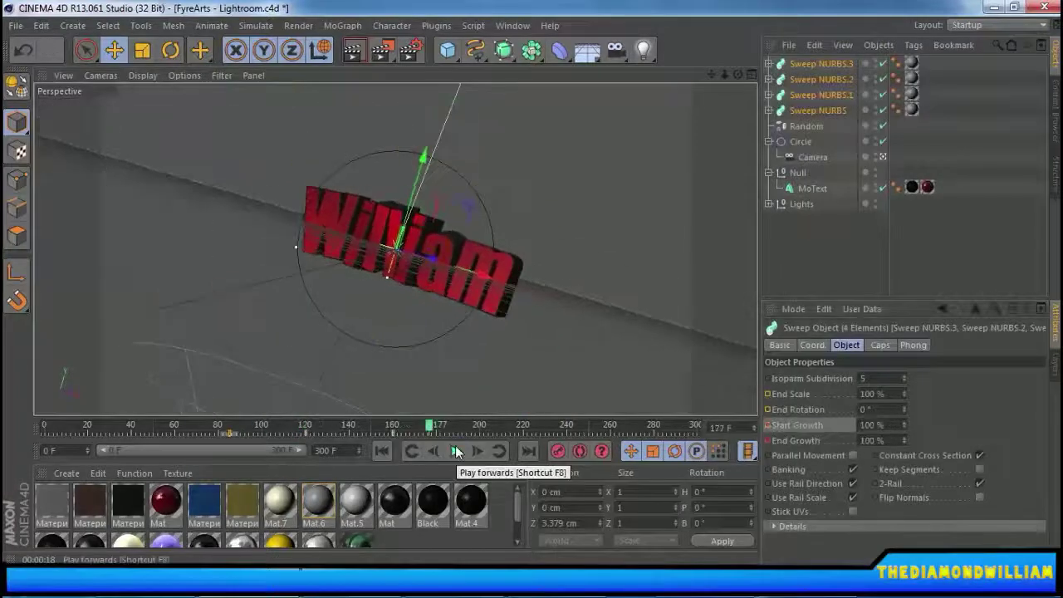
- Check the sweep growth around frames 110 to 140 and undo the removal of the Sweep NURBS objects
{"action": "left_click", "coordinate": [283, 429]}
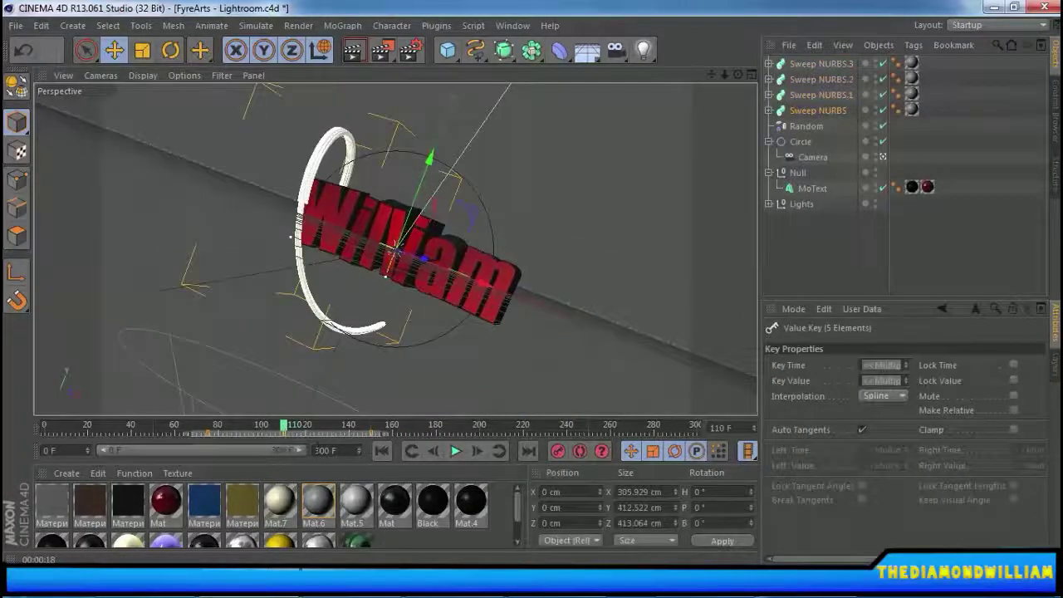
{"action": "left_click", "coordinate": [351, 430]}
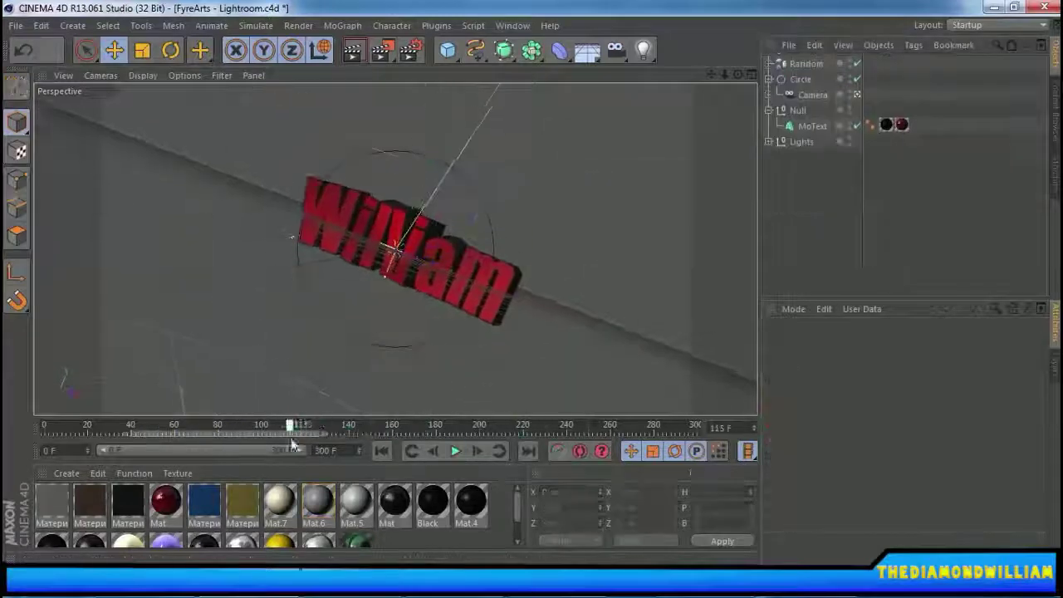
{"action": "key", "text": "ctrl+z"}
- Stagger the growth keyframes of the individual Sweep NURBS along the timeline and play the animation
{"action": "left_click", "coordinate": [415, 428]}
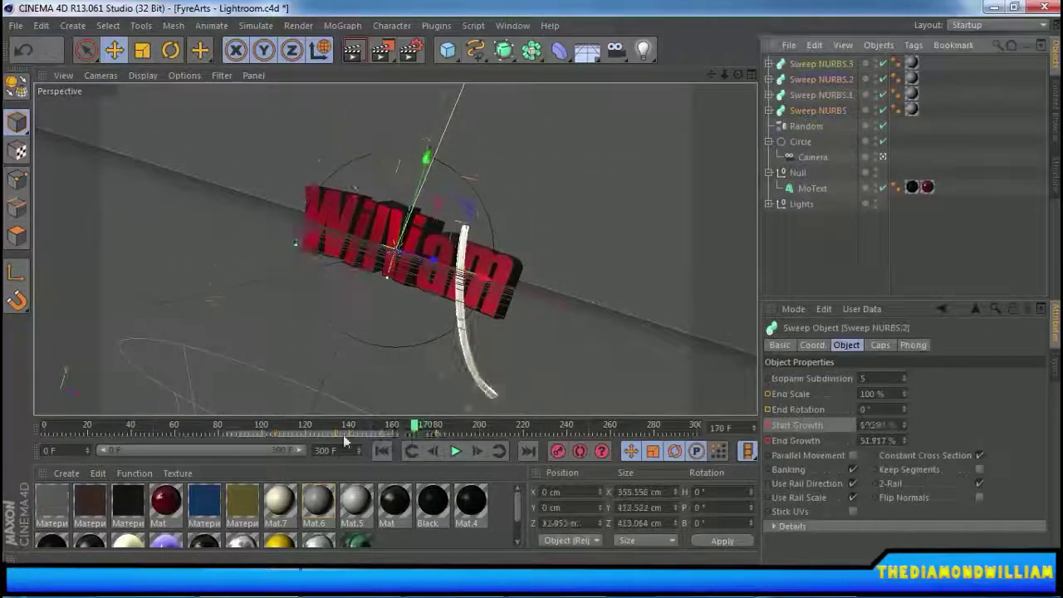
{"action": "key", "text": "ctrl+z"}
{"action": "left_click", "coordinate": [307, 427]}
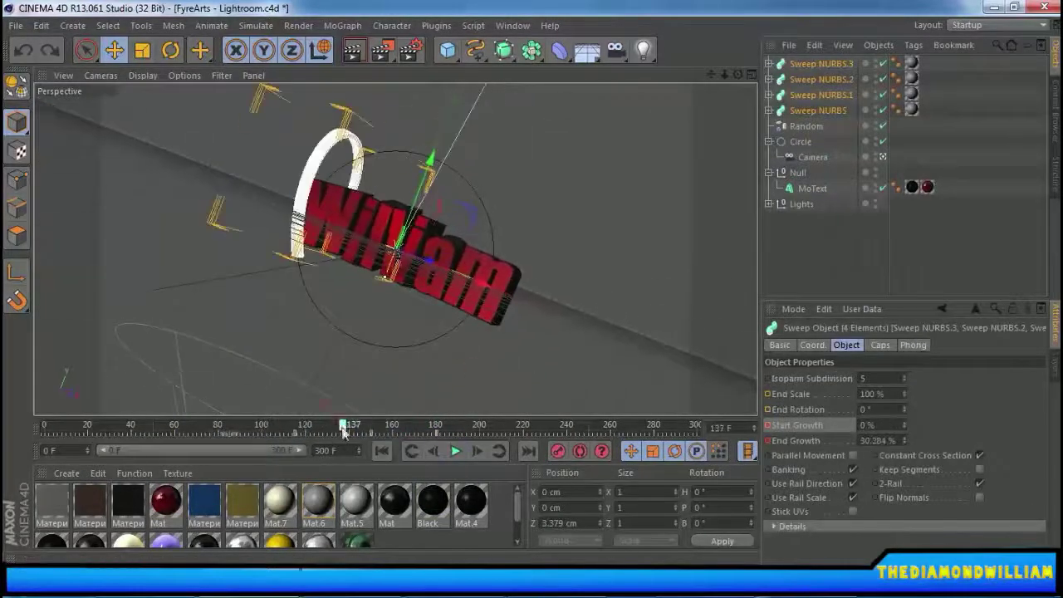
{"action": "key", "text": "ctrl+y"}
{"action": "mouse_move", "coordinate": [345, 432]}
{"action": "left_mouse_down"}
{"action": "mouse_move", "coordinate": [266, 432]}
{"action": "mouse_move", "coordinate": [488, 430]}
{"action": "mouse_move", "coordinate": [326, 431]}
{"action": "left_mouse_up"}
{"action": "left_click", "coordinate": [261, 433]}
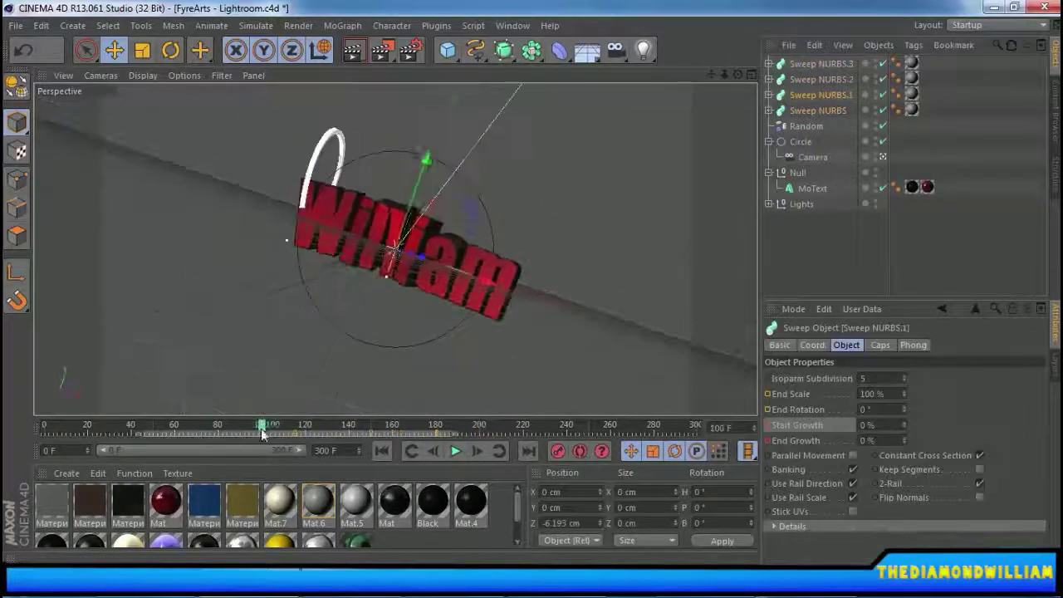
{"action": "left_click", "coordinate": [455, 451]}
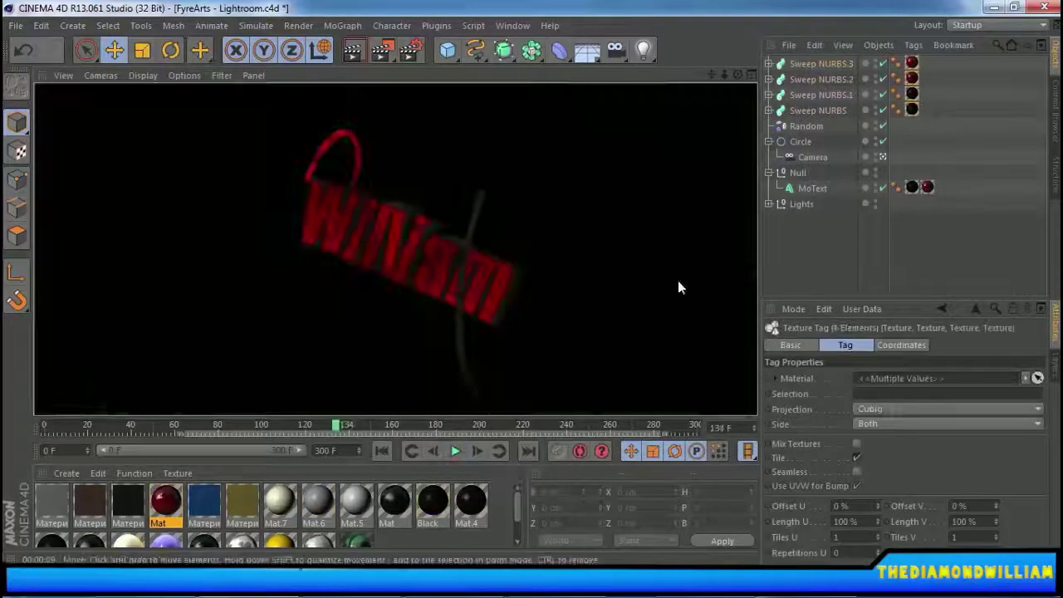
- Adjust the anti-aliasing render settings after a preview render and render the project in the Picture Viewer
{"action": "left_click", "coordinate": [352, 50]}
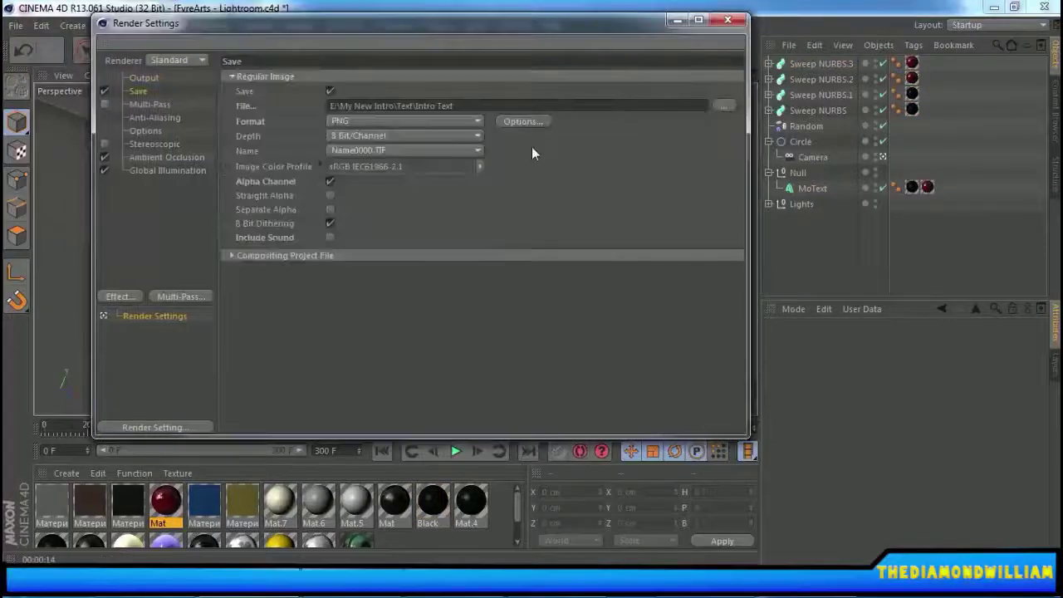
{"action": "left_click", "coordinate": [154, 118]}
{"action": "left_click", "coordinate": [405, 93]}
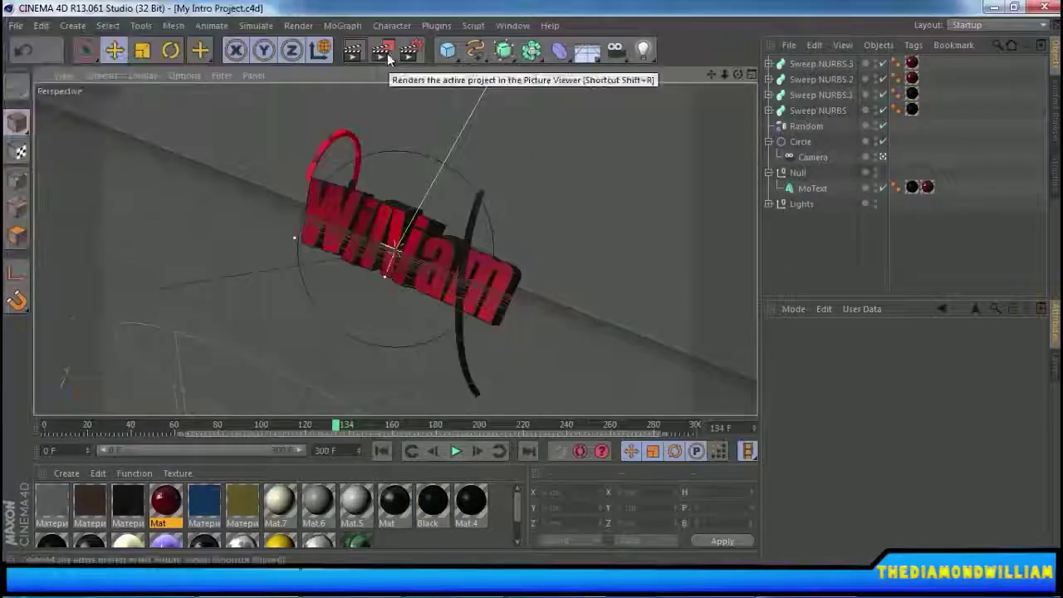
{"action": "left_click", "coordinate": [387, 53]}
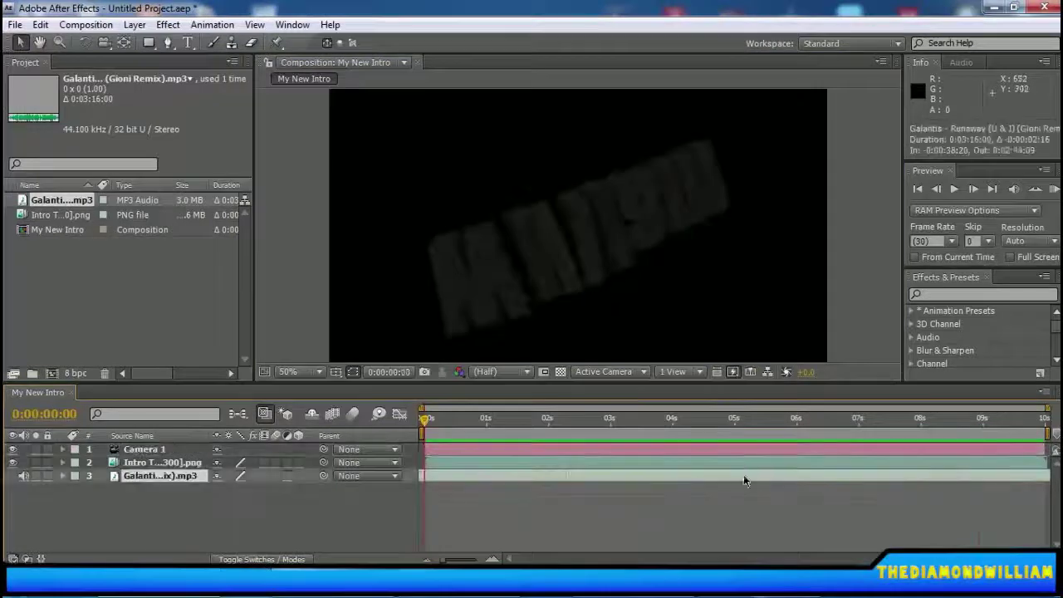
- Switch to After Effects, RAM-preview My New Intro, and add an adjustment layer above and a black solid below the footage
{"action": "key", "text": "KP_0"}
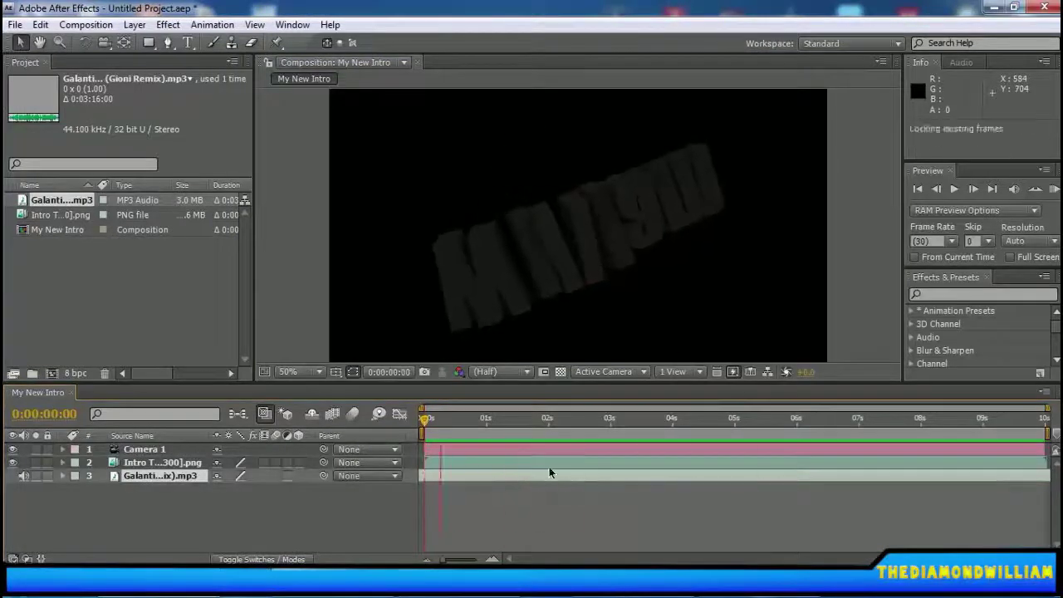
{"action": "right_click", "coordinate": [178, 499]}
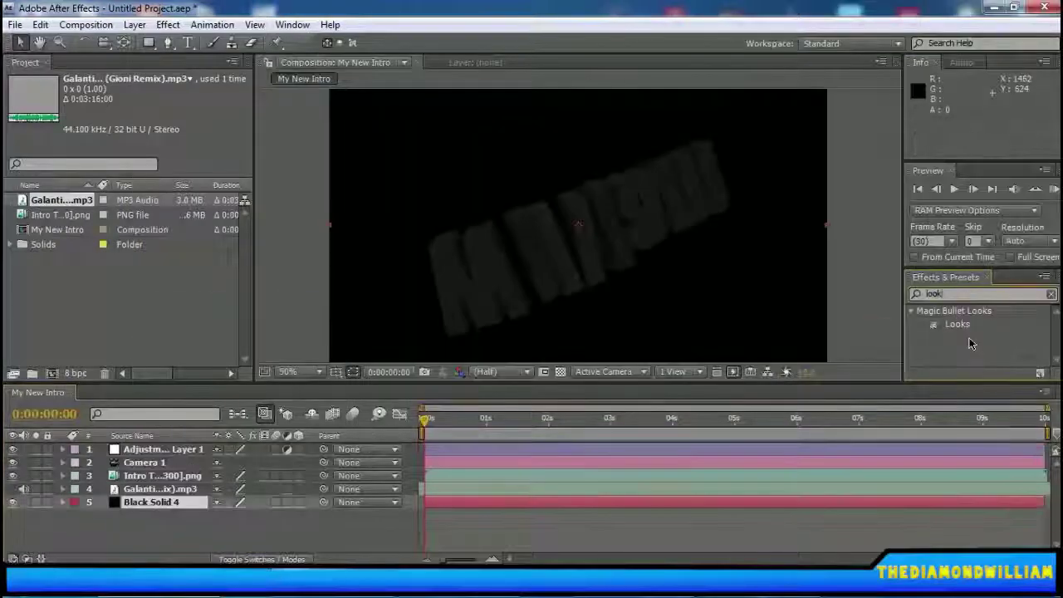
- Apply the Magic Bullet Looks effect to the adjustment layer and add Contrast to the look's Subject stage
{"action": "double_click", "coordinate": [957, 323]}
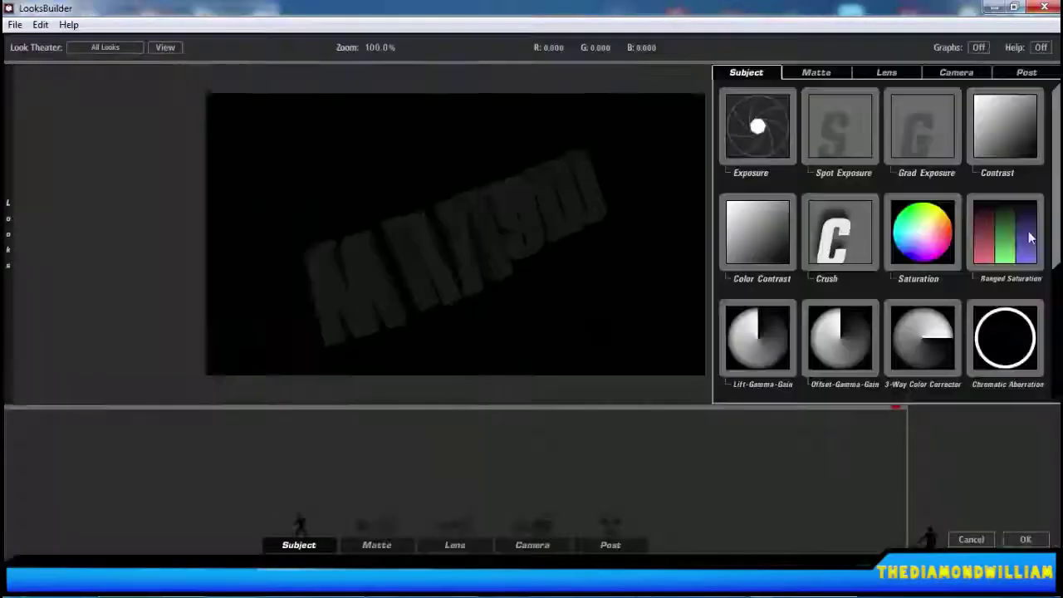
{"action": "left_click_drag", "start_coordinate": [1005, 124], "coordinate": [299, 461]}
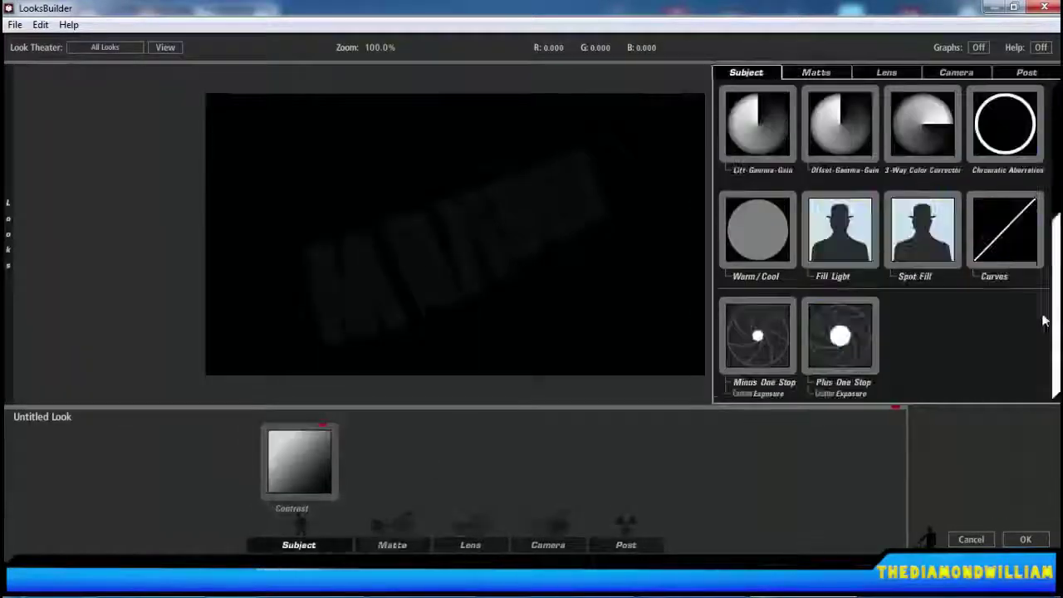
{"action": "scroll", "coordinate": [1043, 299], "scroll_direction": "up", "scroll_amount": 2}
{"action": "scroll", "coordinate": [928, 291], "scroll_direction": "up", "scroll_amount": 1}
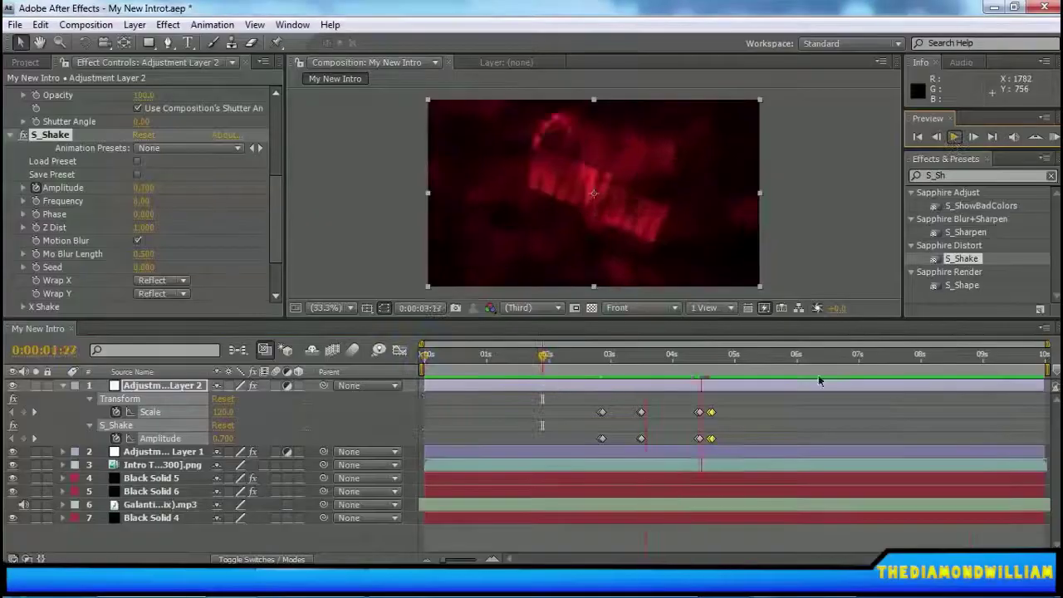
- Keyframe the Twitch effect's Amount on Adjustment Layer 2 with the Slide operator enabled and RAM-preview the composition
{"action": "left_click", "coordinate": [501, 509]}
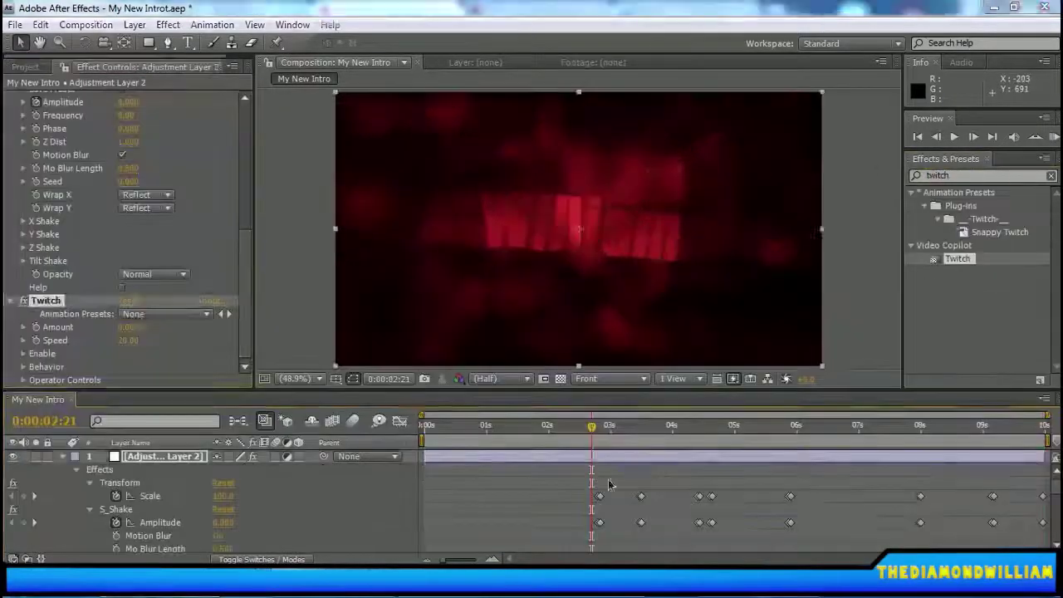
{"action": "scroll", "coordinate": [124, 356], "scroll_direction": "down", "scroll_amount": 5}
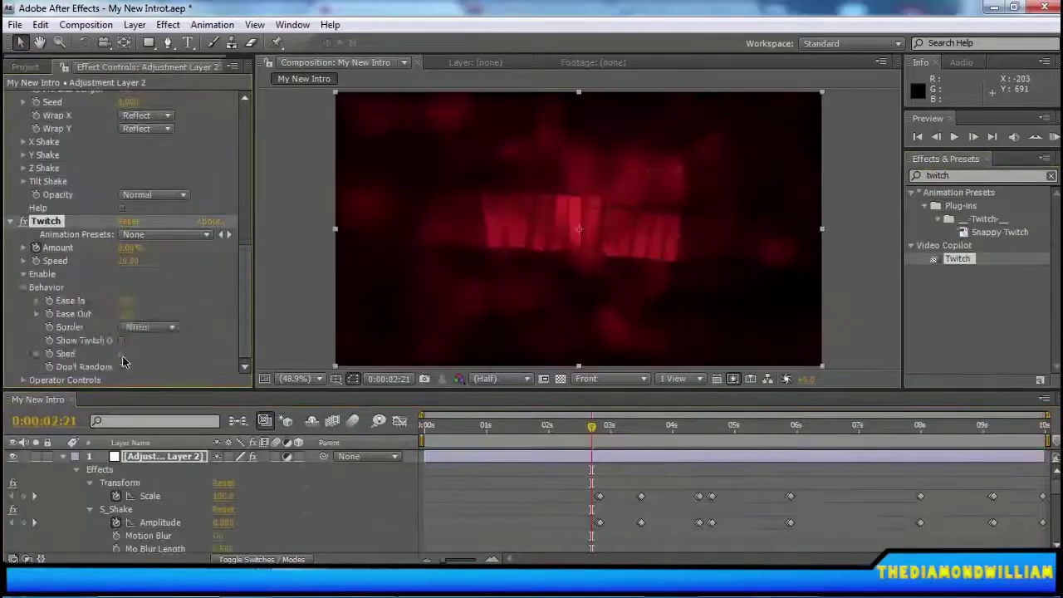
{"action": "left_click_drag", "start_coordinate": [267, 339], "coordinate": [316, 302]}
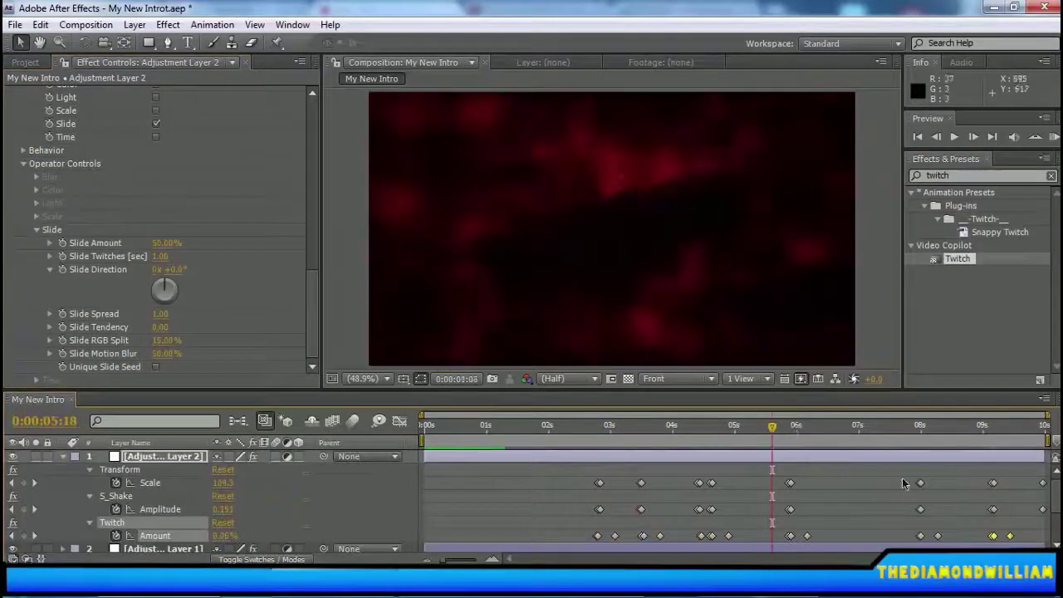
{"action": "key", "text": "KP_0"}
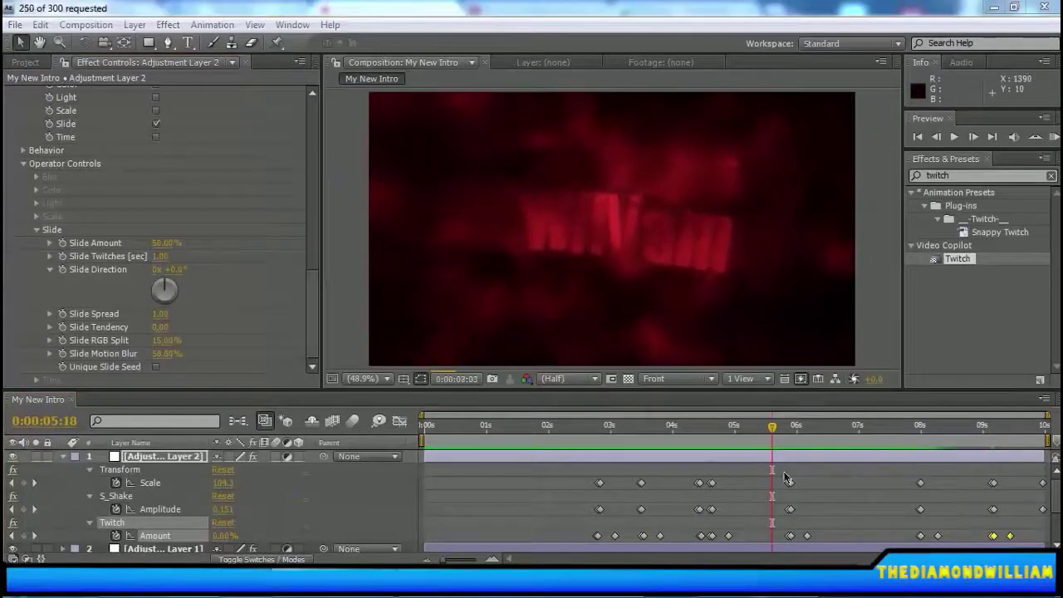
- Add S_ZGlow and Turbulent Displace to Adjustment Layer 2, keyframing the glow Brightness and the displacement Amount on the beats
{"action": "key", "text": "u"}
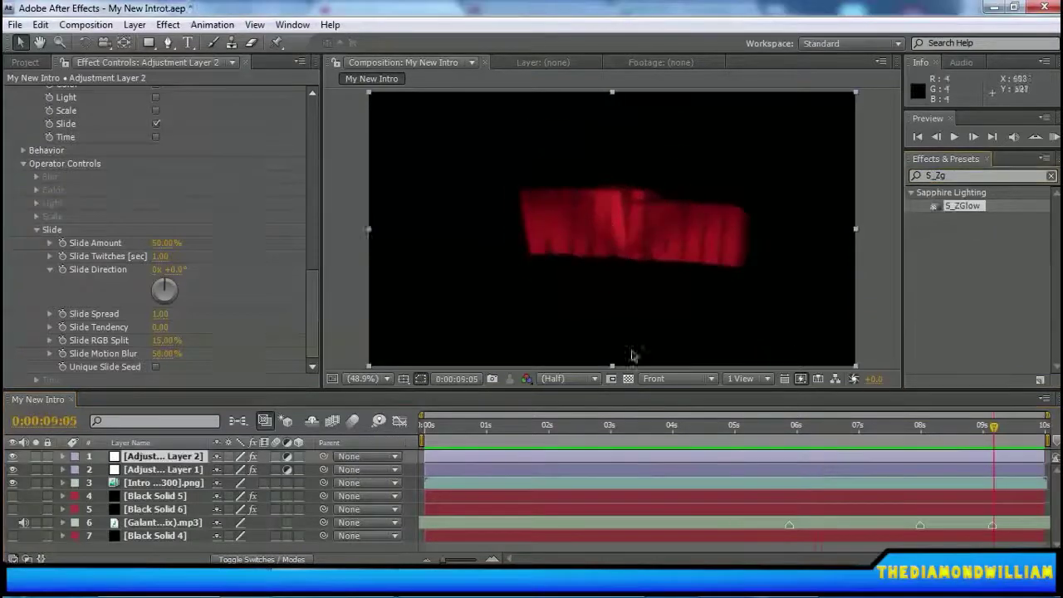
{"action": "left_click_drag", "start_coordinate": [631, 356], "coordinate": [632, 355]}
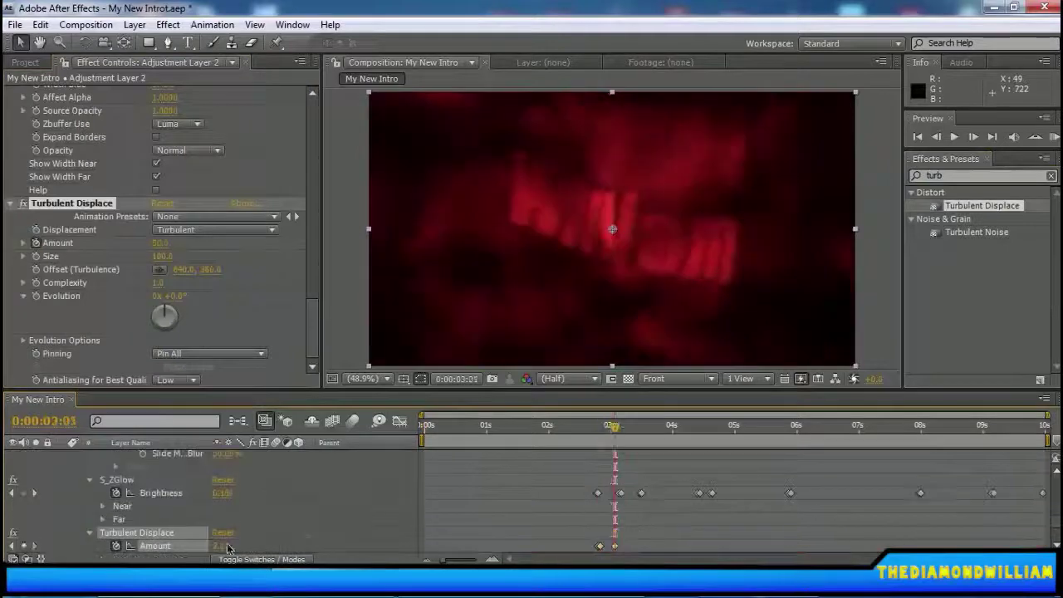
{"action": "mouse_move", "coordinate": [609, 425]}
{"action": "left_mouse_down"}
{"action": "mouse_move", "coordinate": [997, 425]}
{"action": "mouse_move", "coordinate": [612, 427]}
{"action": "left_mouse_up"}
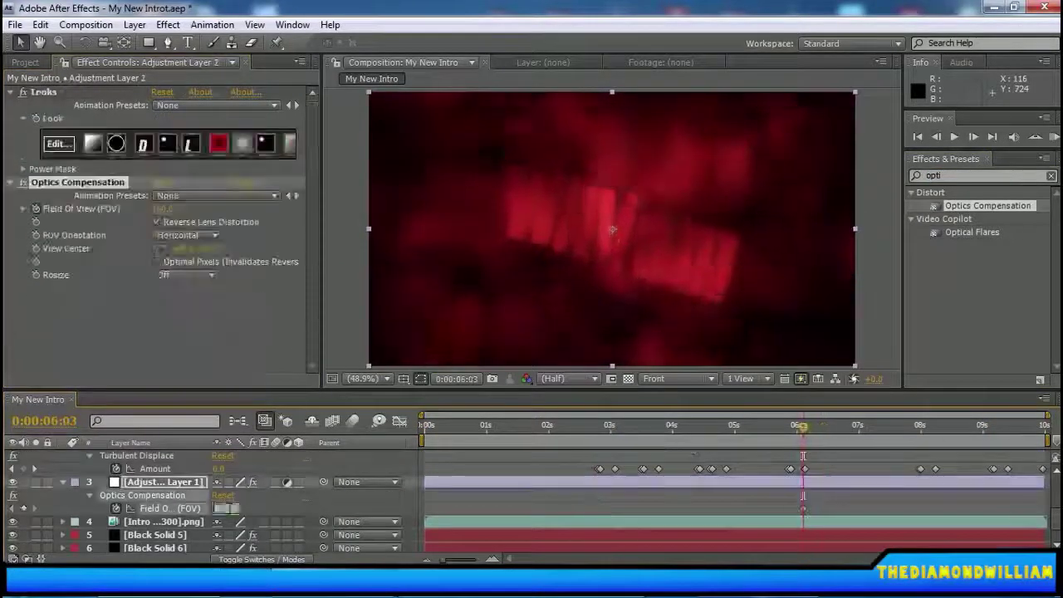
- Keyframe the Optics Compensation field of view on Adjustment Layer 1 and the Square Wave Warp's height on Adjustment Layer 2
{"action": "mouse_move", "coordinate": [800, 425]}
{"action": "left_mouse_down"}
{"action": "mouse_move", "coordinate": [921, 426]}
{"action": "mouse_move", "coordinate": [816, 430]}
{"action": "left_mouse_up"}
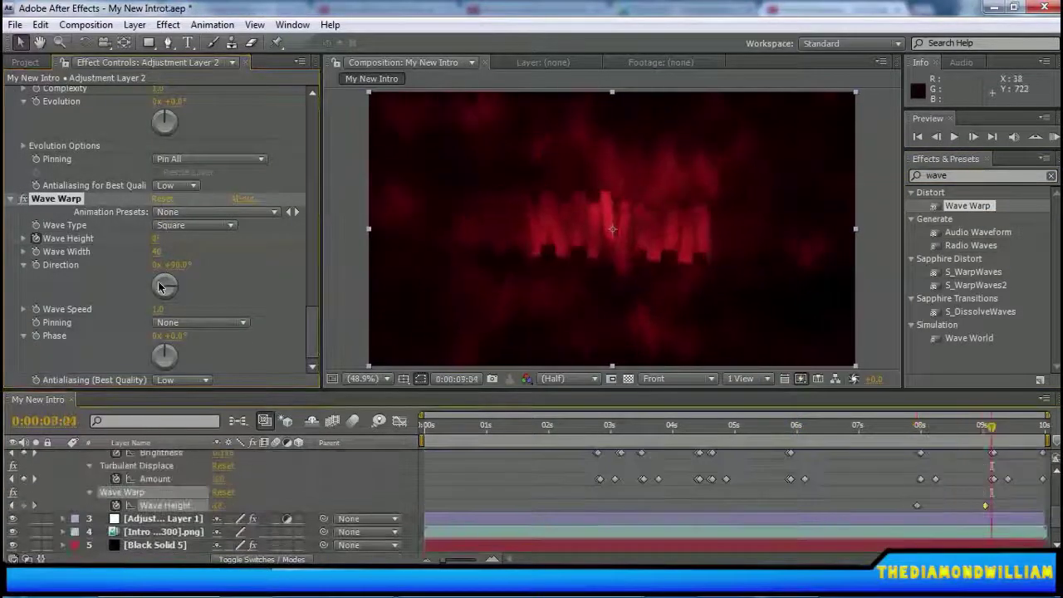
{"action": "left_click_drag", "start_coordinate": [920, 425], "coordinate": [1001, 432]}
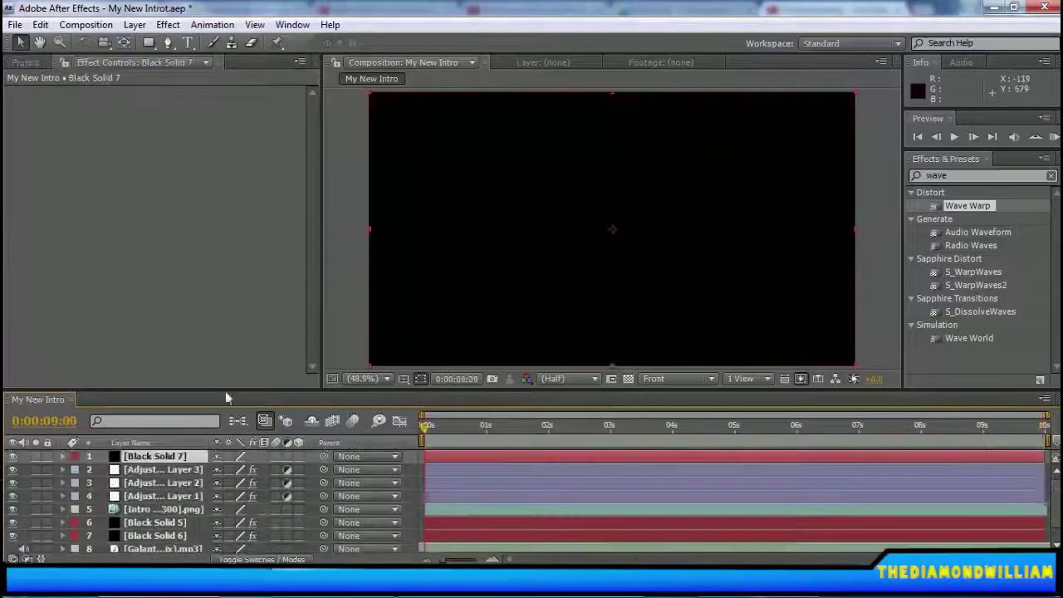
- Show the opacity of Black Solid 7 and keyframe the music layer's Bass & Treble effect with Bass 75 and Treble -75
{"action": "key", "text": "t"}
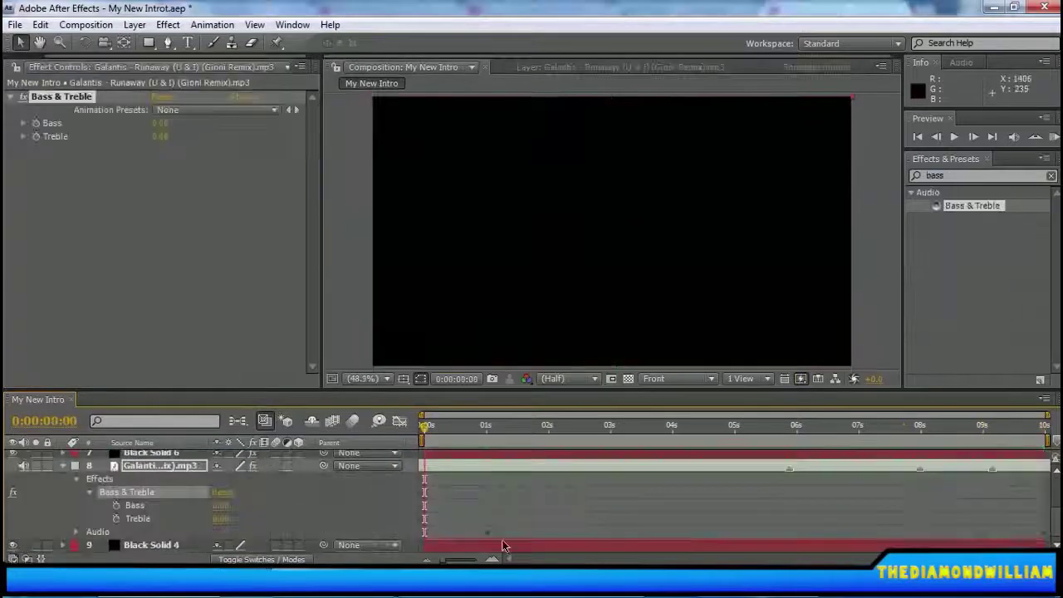
{"action": "left_click", "coordinate": [594, 426]}
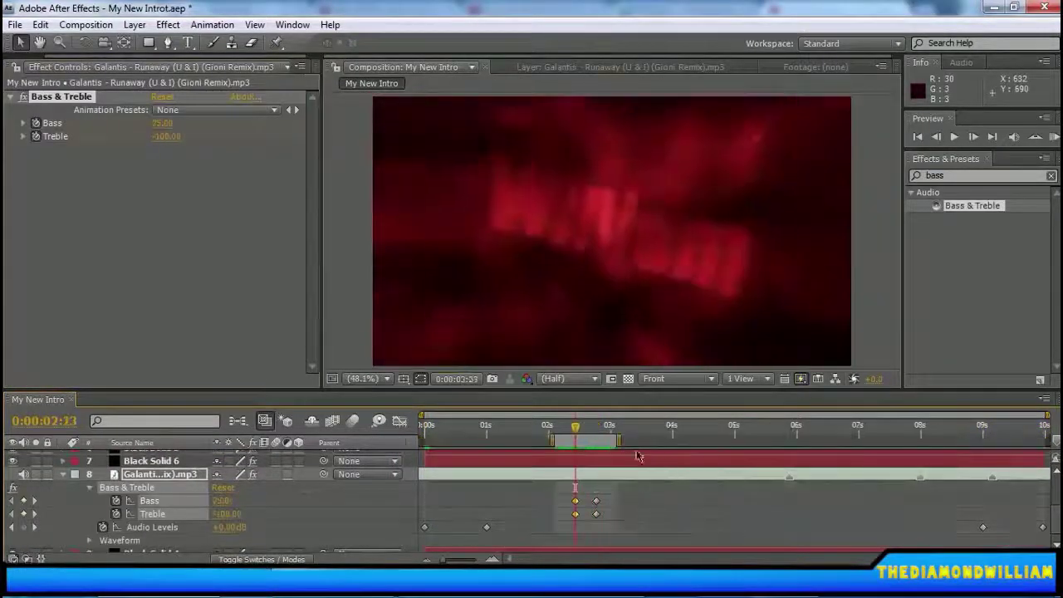
{"action": "left_click", "coordinate": [575, 427]}
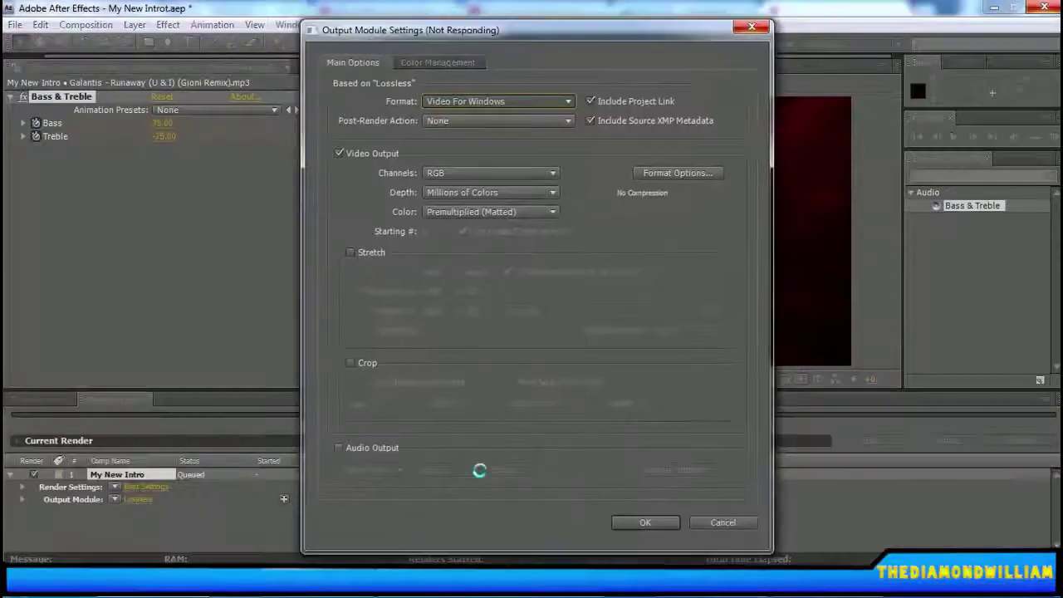